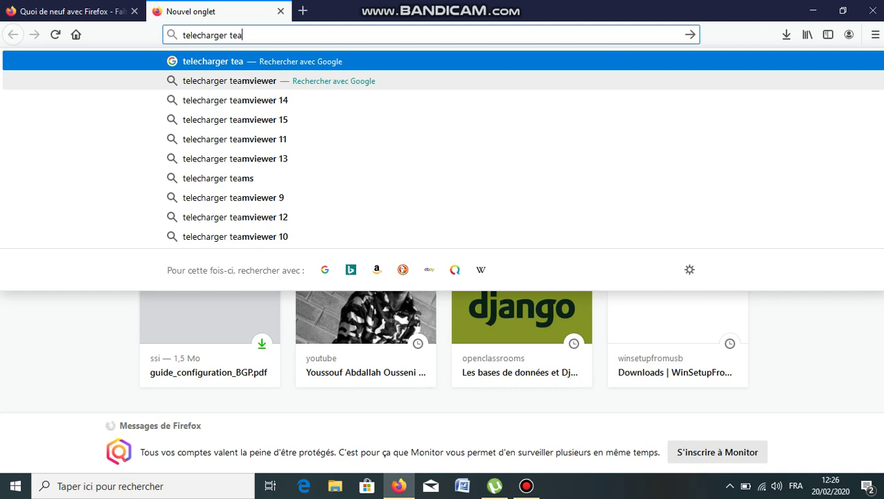
# Search Google for "telecharger teamviewer" and open the 01net "Télécharger TeamViewer 15" result in a new tab.
pyautogui.click(230, 80)
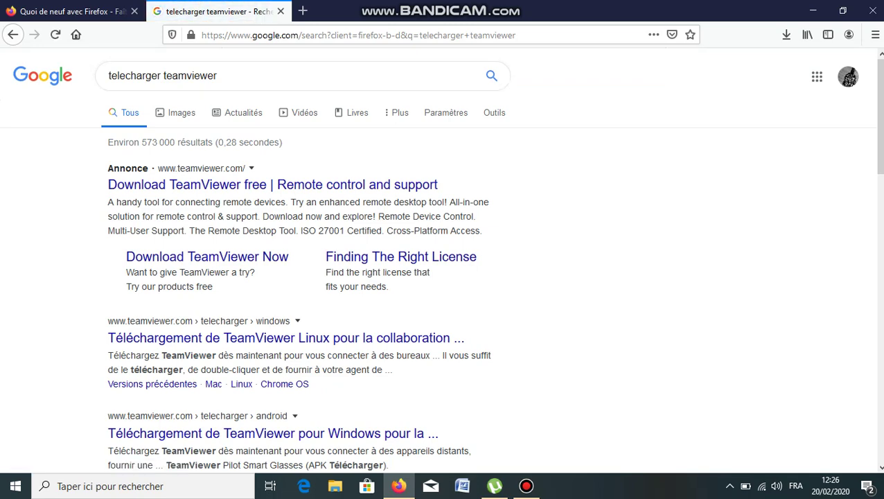
pyautogui.scroll(-4, 444, 277)
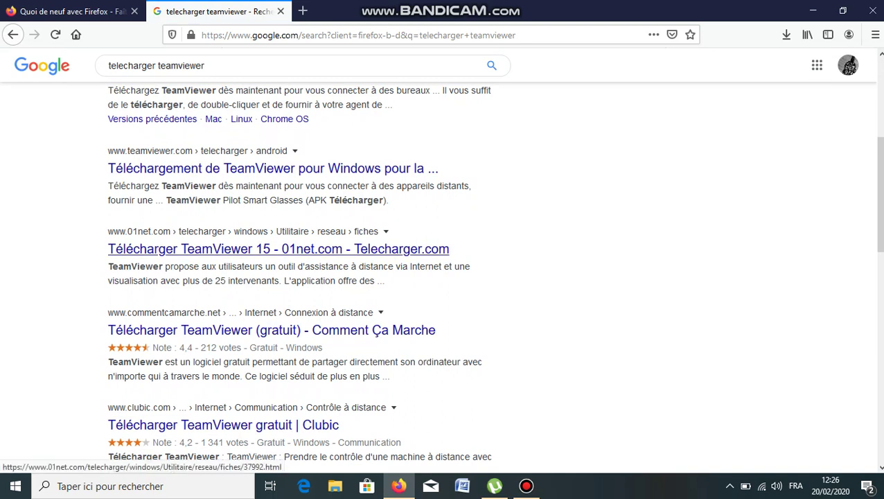
pyautogui.rightClick(242, 248)
pyautogui.click(291, 256)
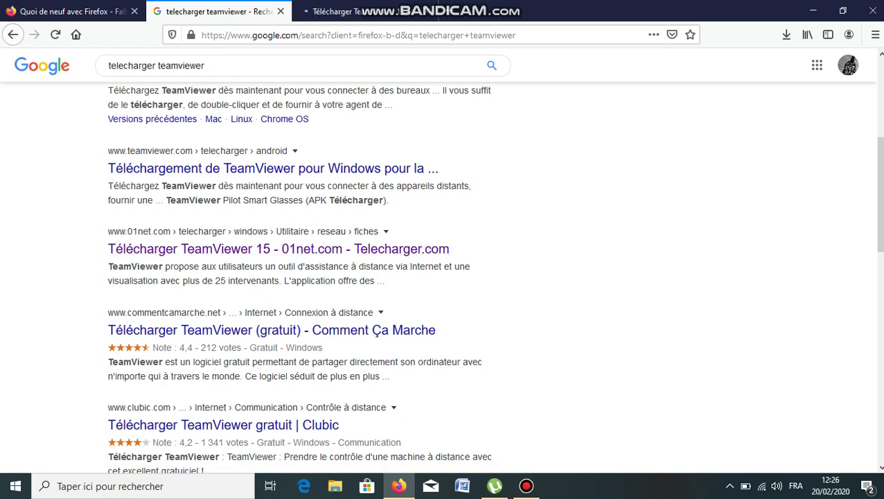
pyautogui.scroll(2, 443, 278)
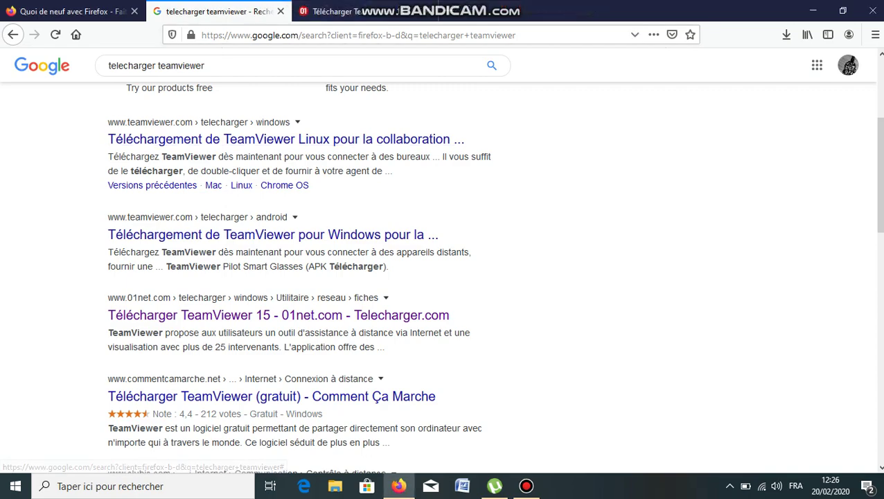
pyautogui.click(338, 11)
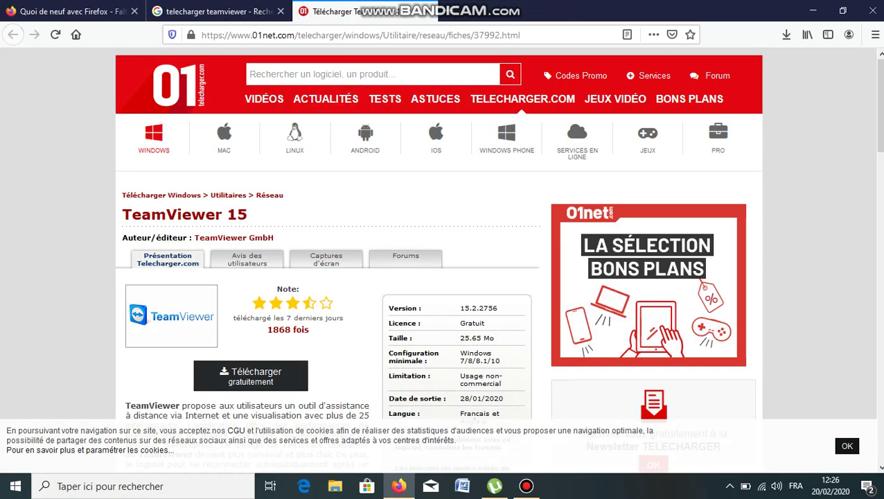
# Download TeamViewer_inst.exe for free from the 01net page, save the file, and dismiss the tracker notice.
pyautogui.scroll(-5, 439, 264)
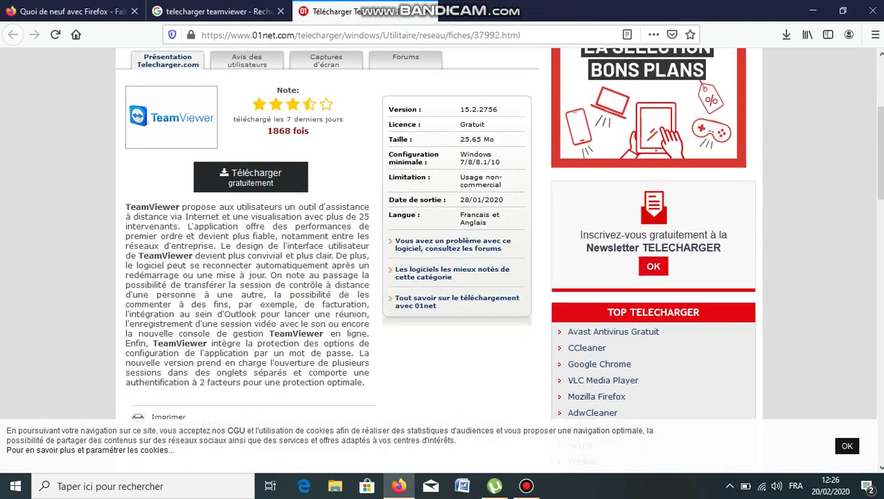
pyautogui.scroll(2, 439, 263)
pyautogui.scroll(1, 251, 309)
pyautogui.click(251, 310)
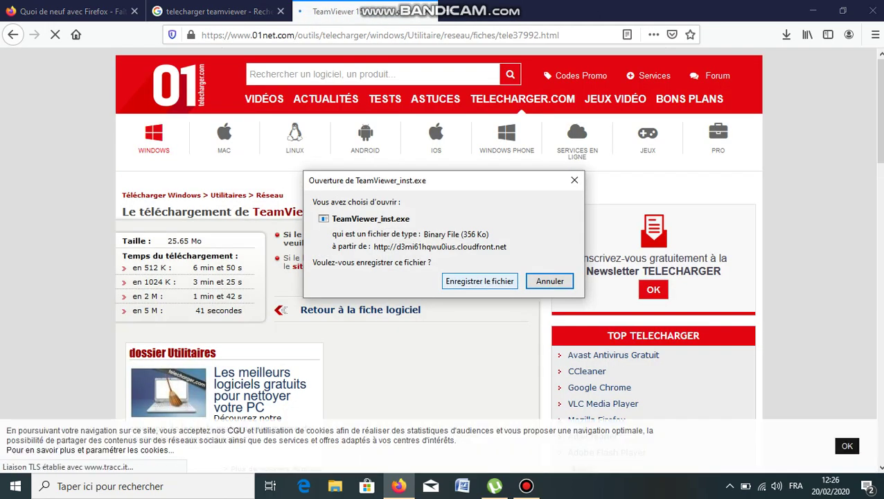
pyautogui.press('Return')
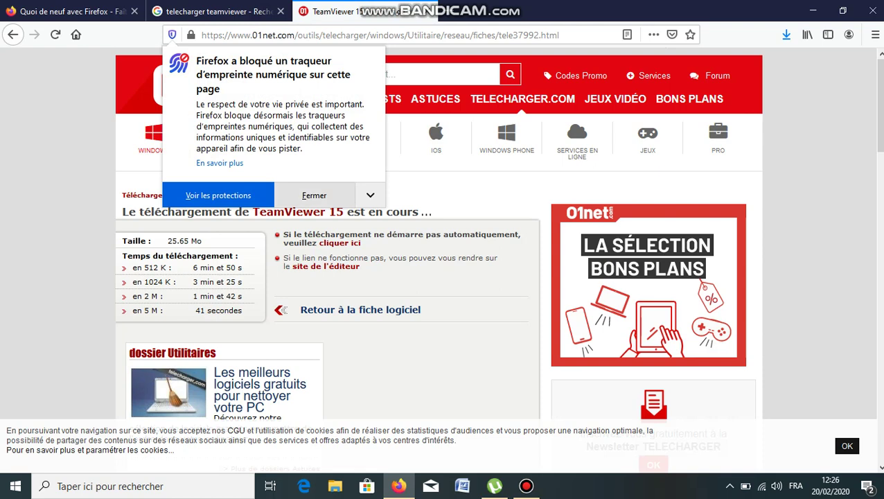
pyautogui.click(314, 195)
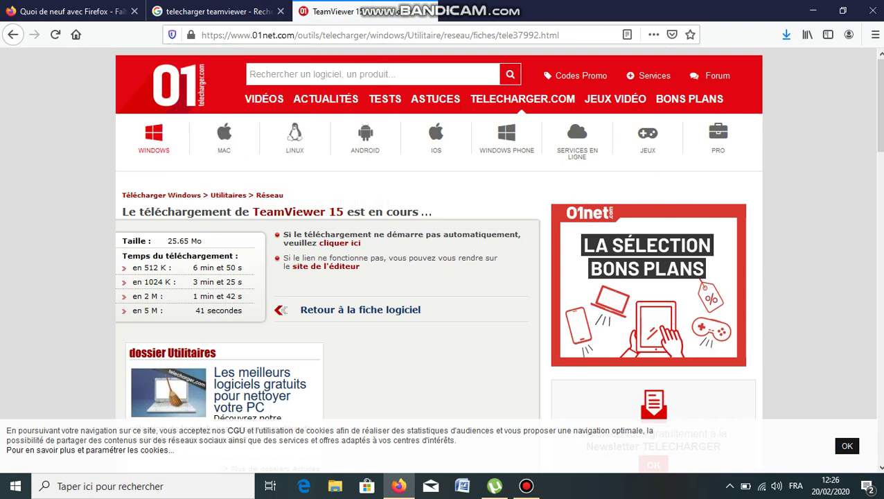
# Open the folder containing the downloaded TeamViewer_inst.exe file.
pyautogui.click(526, 485)
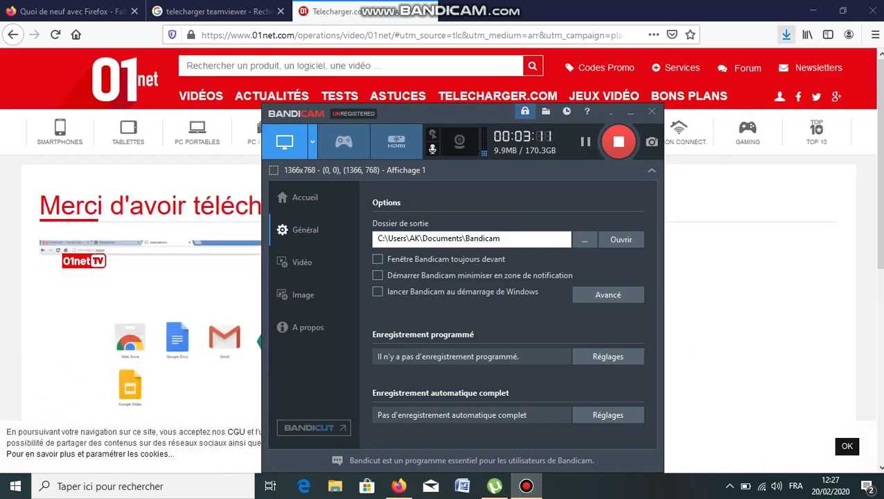
pyautogui.click(786, 35)
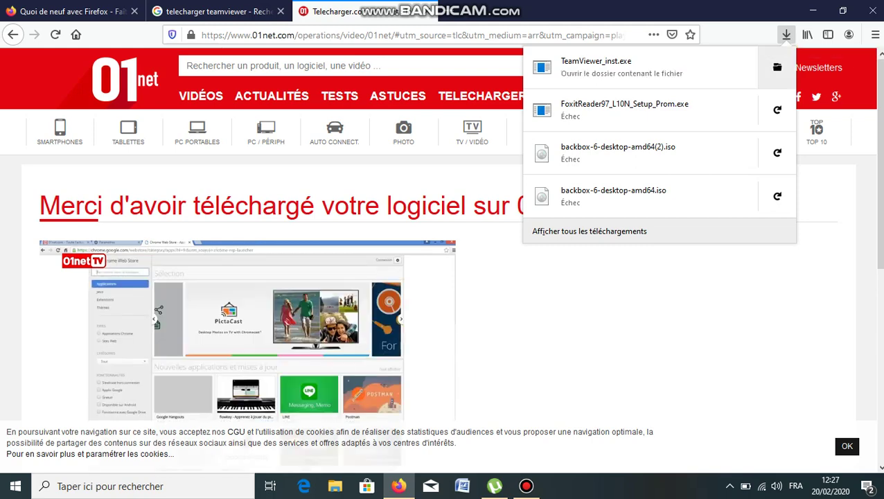
pyautogui.click(777, 67)
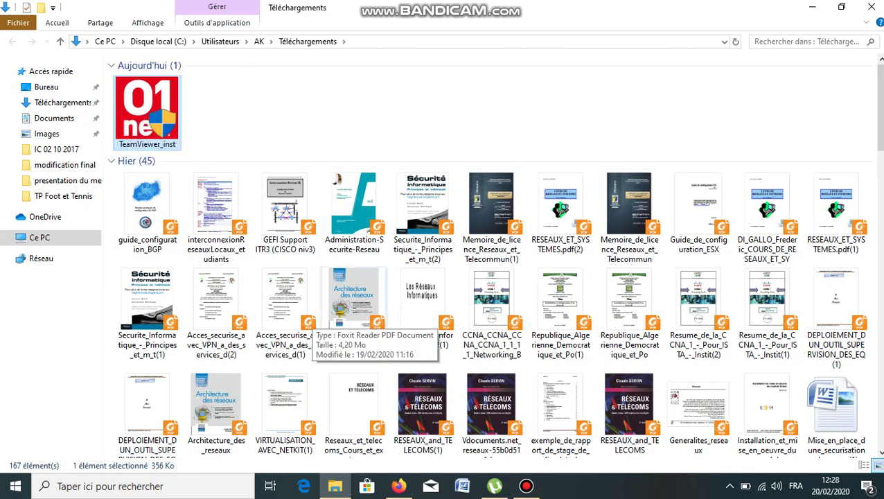
pyautogui.click(527, 486)
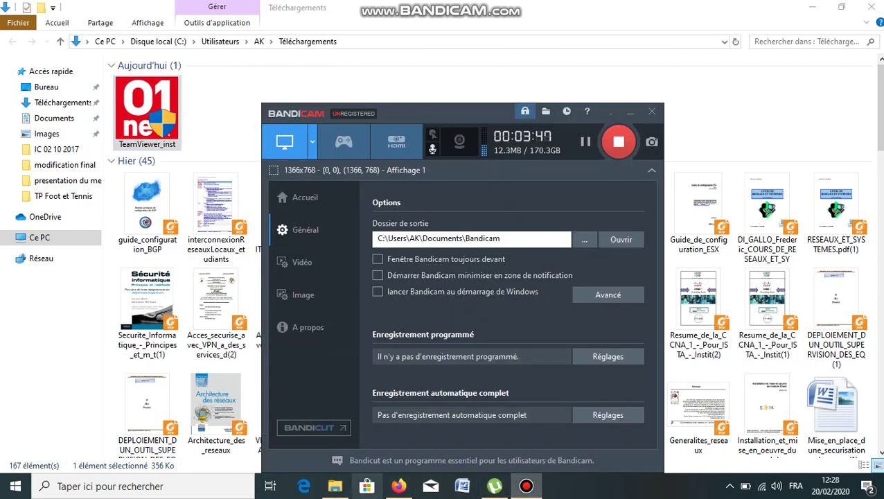
# Return to the Firefox search results, open teamviewer.com's "Téléchargement de TeamViewer pour Windows" result in a new tab, and examine its download options.
pyautogui.click(399, 486)
pyautogui.click(218, 11)
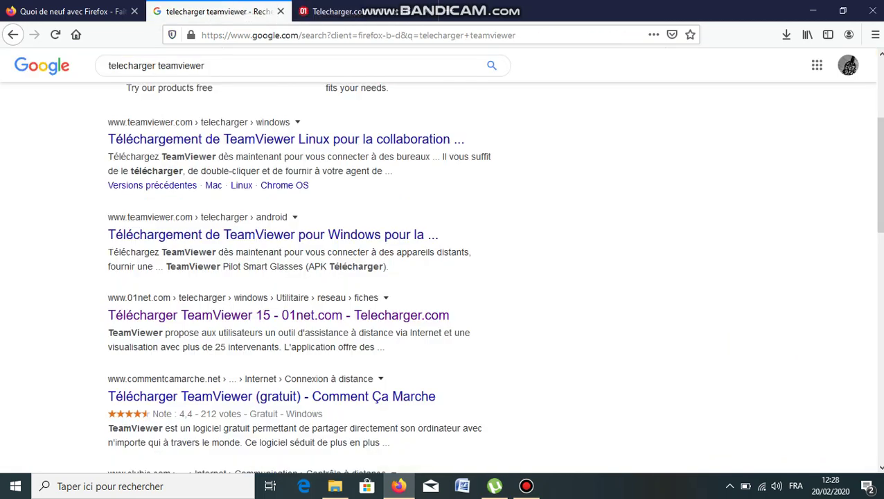
pyautogui.rightClick(208, 236)
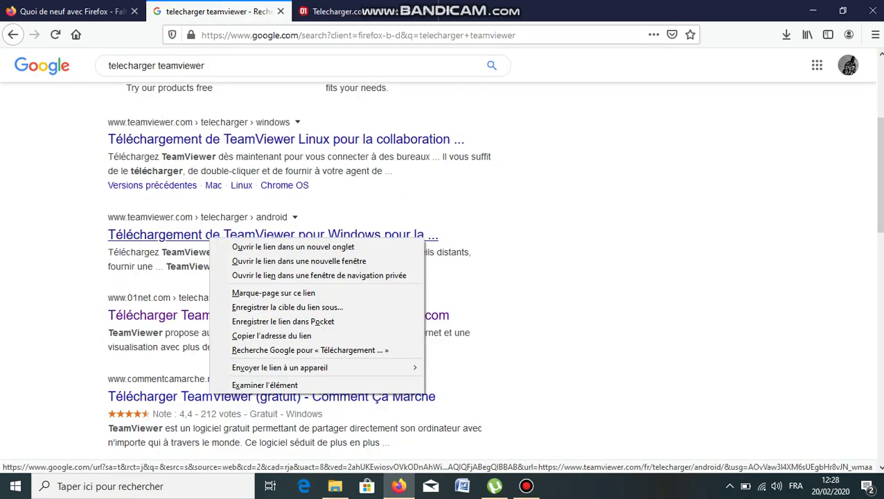
pyautogui.click(239, 245)
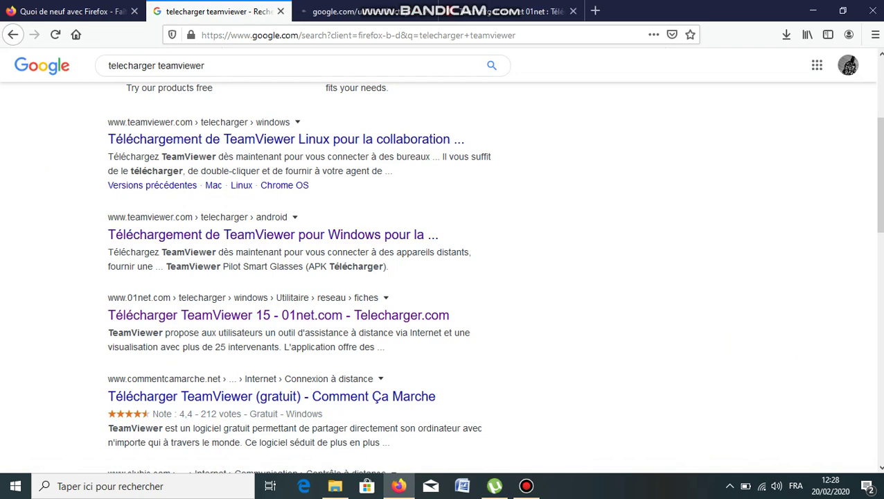
pyautogui.click(374, 11)
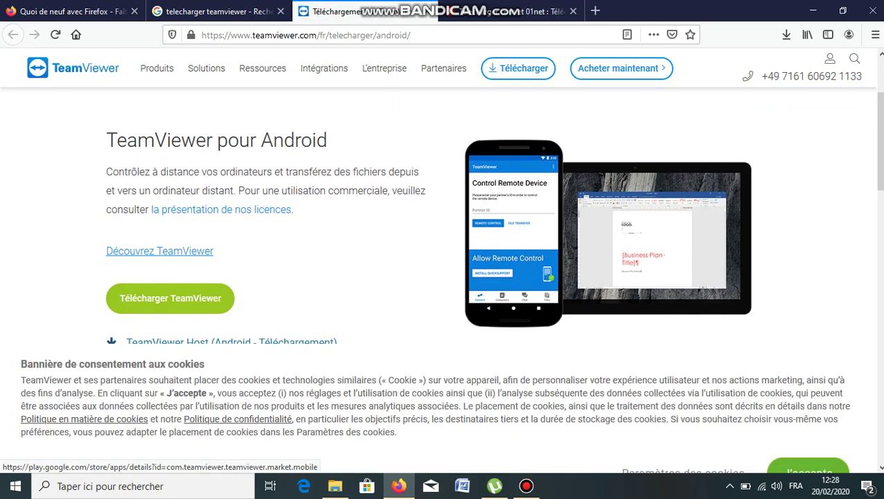
pyautogui.scroll(-3, 444, 194)
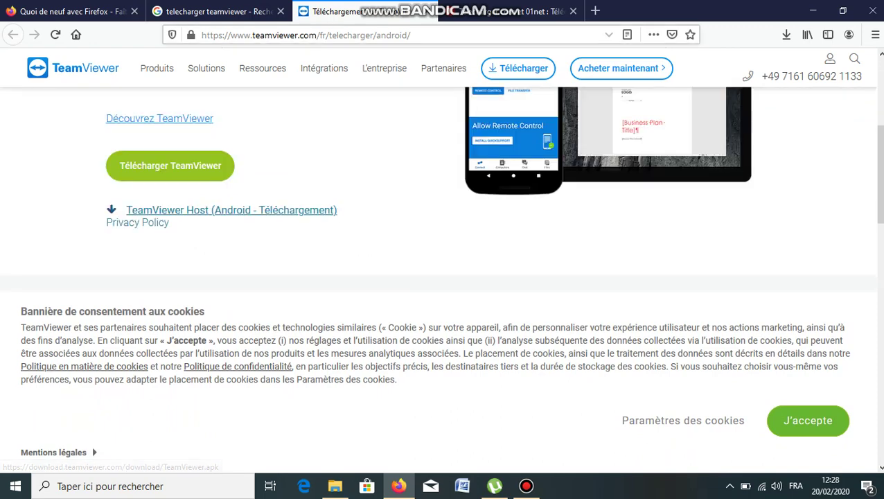
# Return to the 01net installer over the Downloads folder and continue to download TeamViewer 14.
pyautogui.click(335, 486)
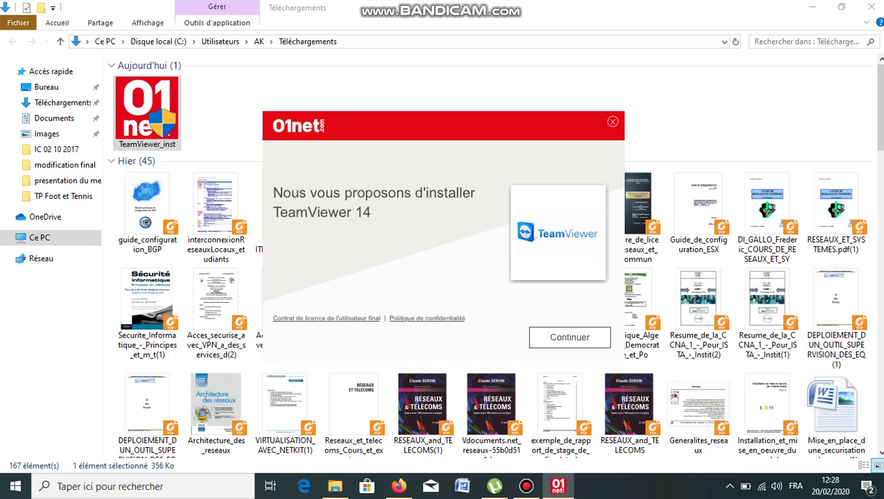
pyautogui.press('Return')
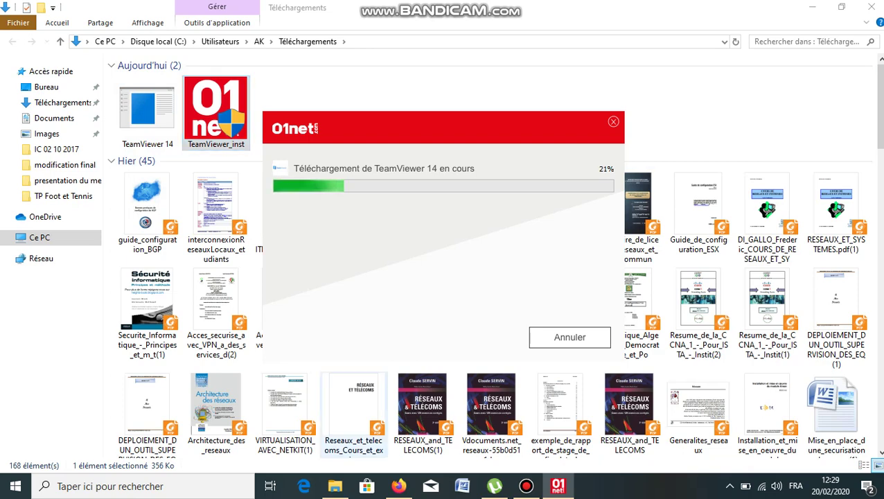
# Browse the other TeamViewer search results in Firefox and open Clubic's "Télécharger TeamViewer gratuit" page in a new tab.
pyautogui.click(398, 486)
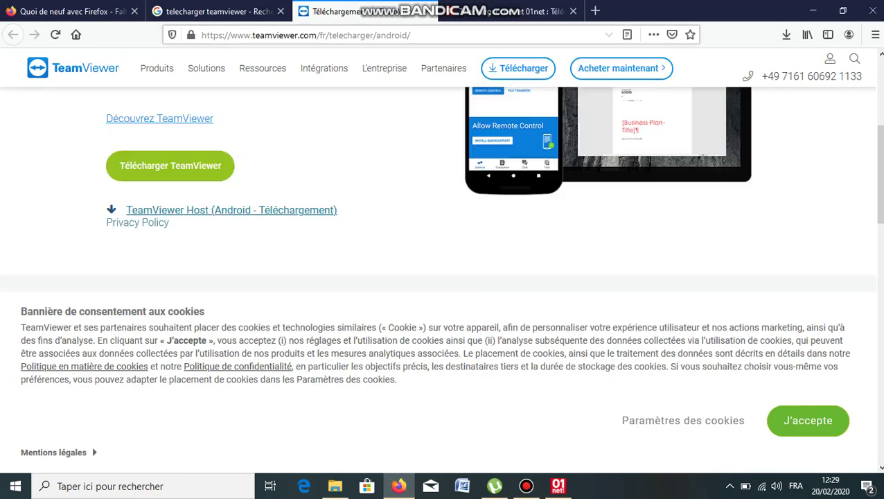
pyautogui.click(215, 12)
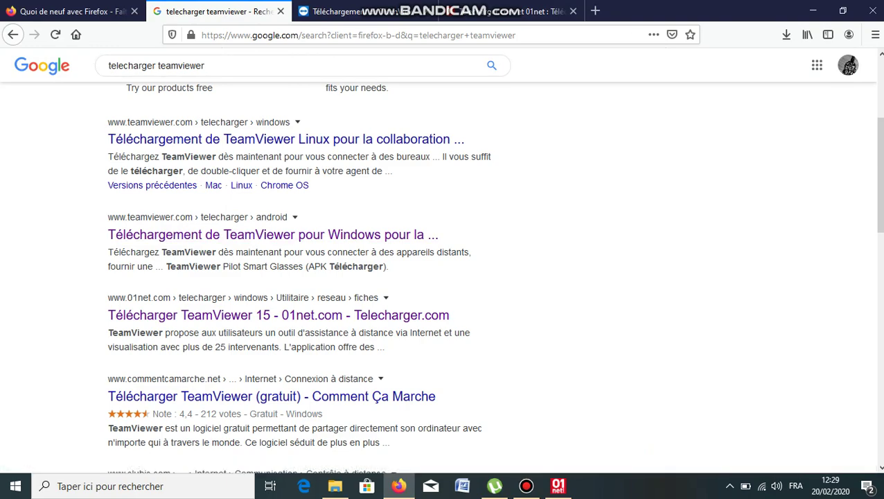
pyautogui.scroll(1, 273, 234)
pyautogui.scroll(-2, 273, 234)
pyautogui.scroll(-3, 495, 277)
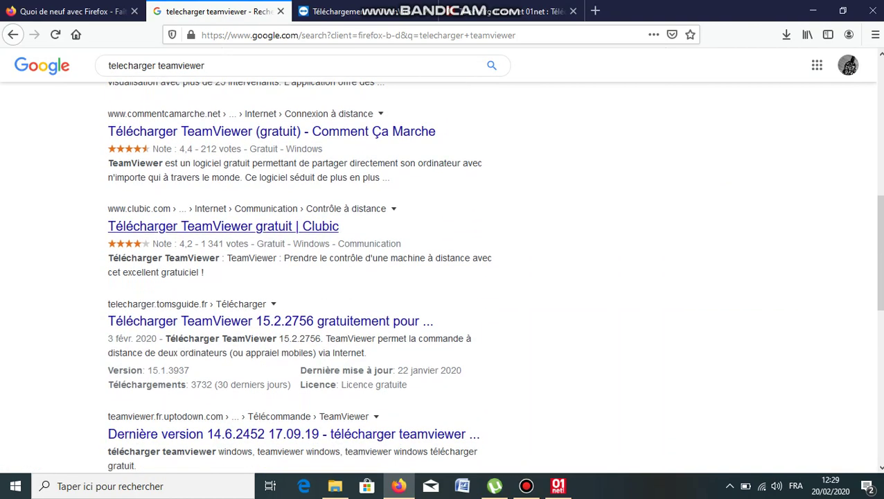
pyautogui.scroll(-3, 291, 250)
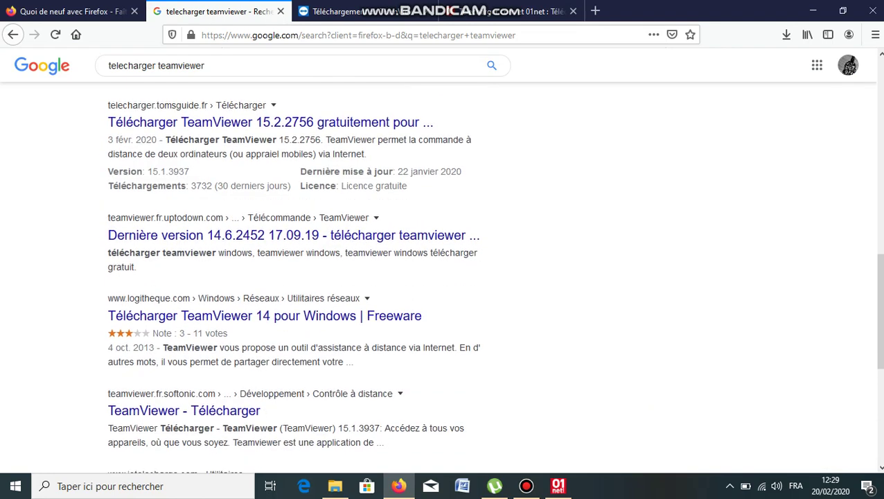
pyautogui.scroll(1, 291, 257)
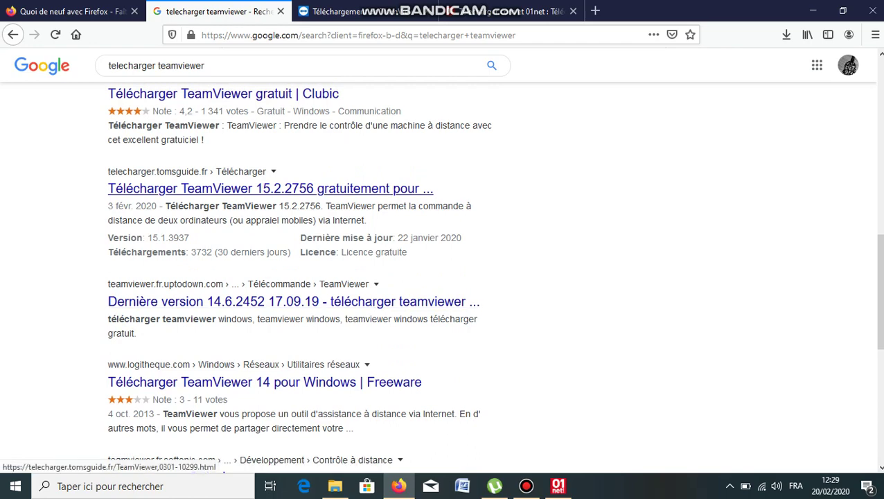
pyautogui.scroll(2, 270, 173)
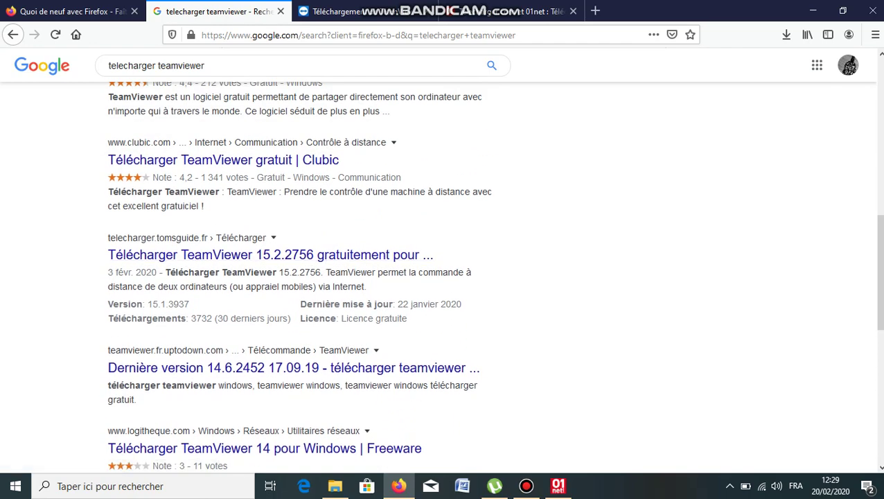
pyautogui.rightClick(202, 162)
pyautogui.click(229, 172)
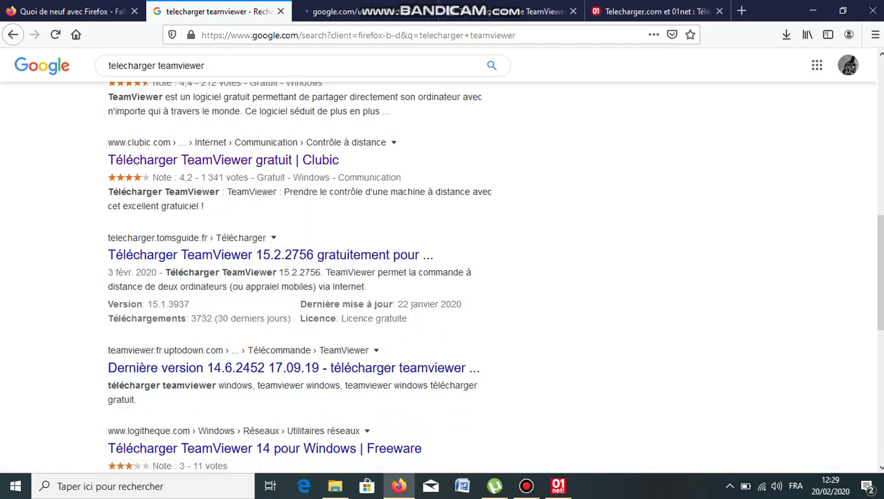
pyautogui.hotkey('ctrl', 'Tab')
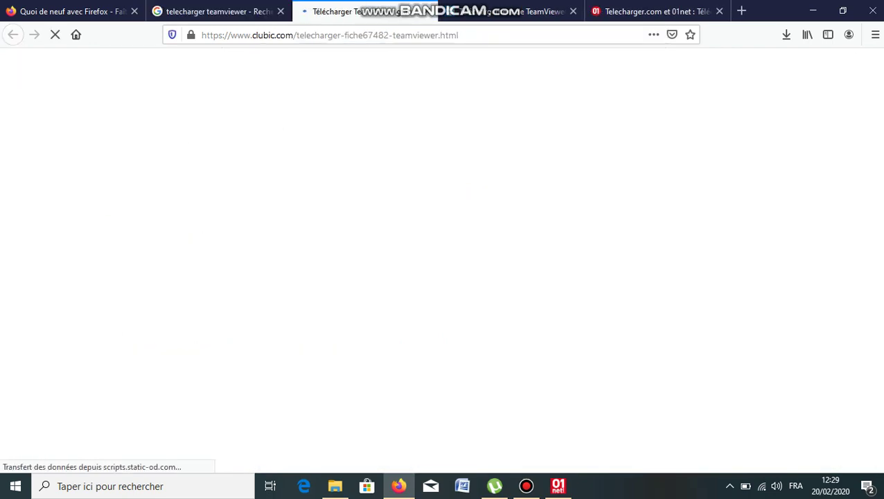
pyautogui.click(526, 485)
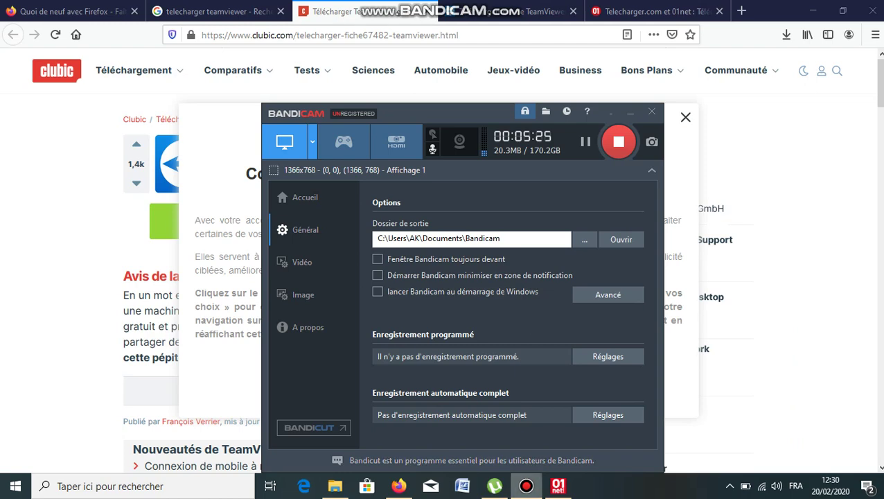
# Return to the 01net installer and finish it with the "Installer maintenant" option to launch the TeamViewer setup.
pyautogui.click(334, 486)
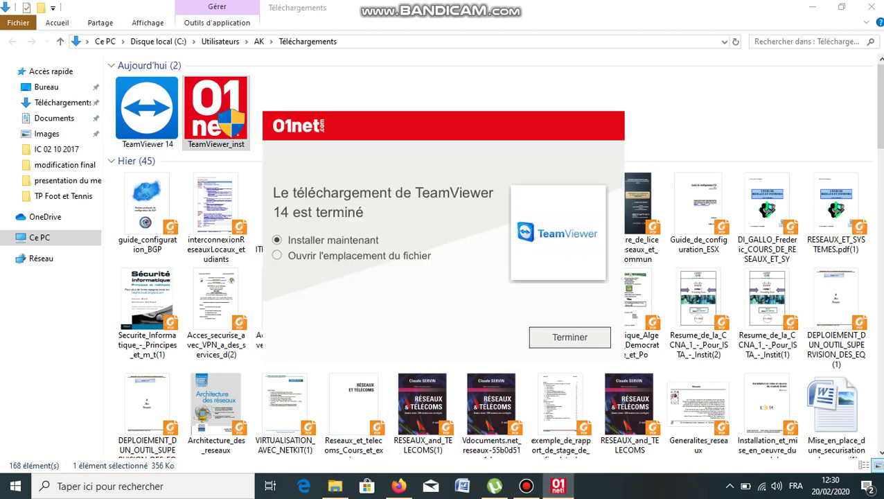
pyautogui.click(570, 337)
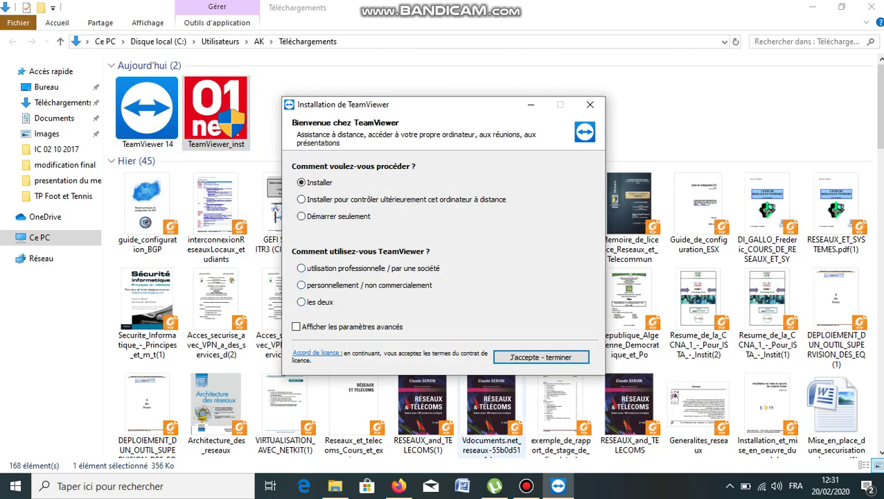
pyautogui.click(527, 486)
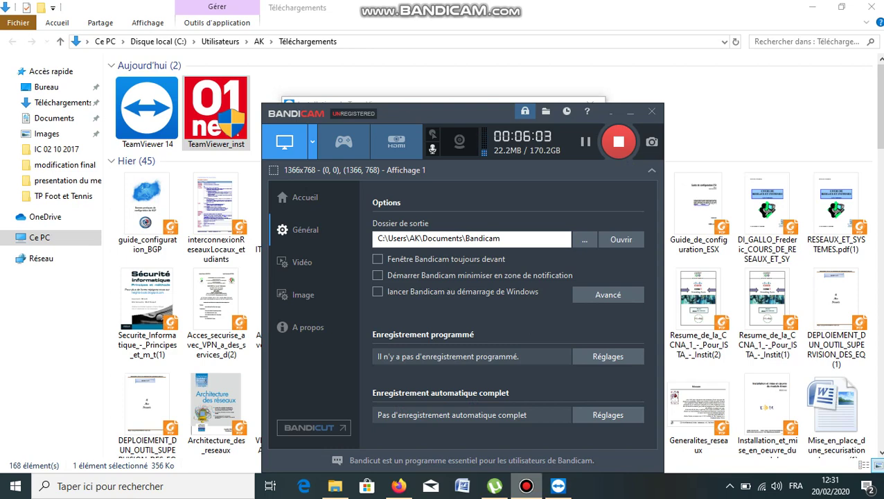
pyautogui.click(527, 486)
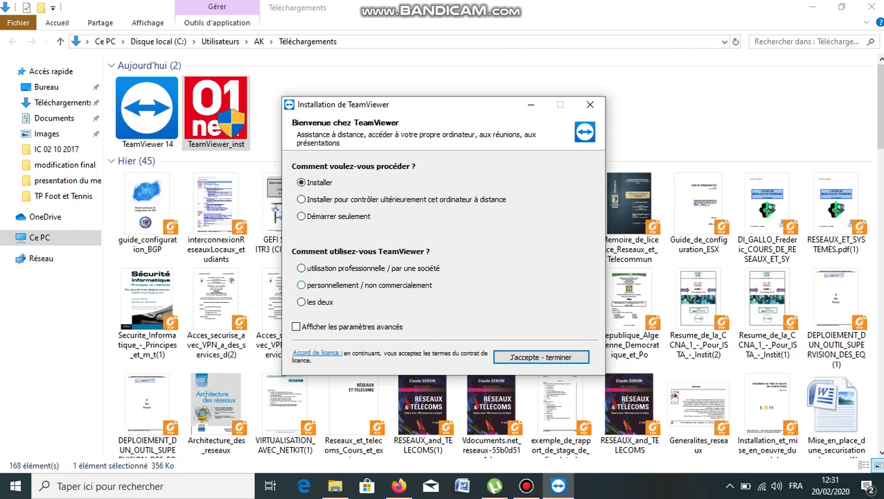
# Set the TeamViewer usage to "personnellement / non commercialement", accept the licence terms, and start the installation.
pyautogui.click(302, 285)
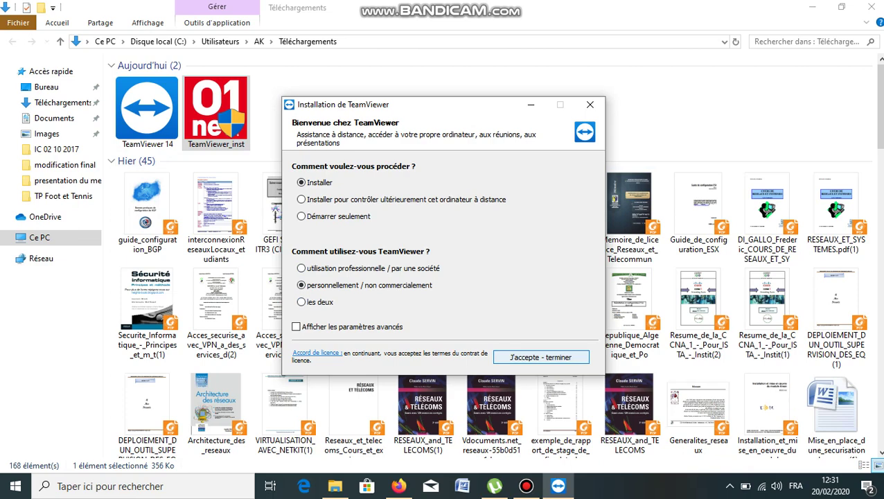
pyautogui.click(541, 357)
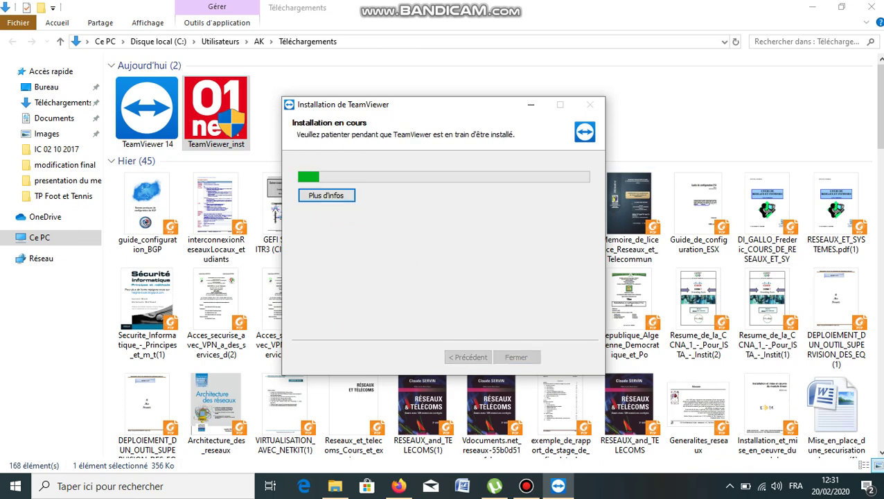